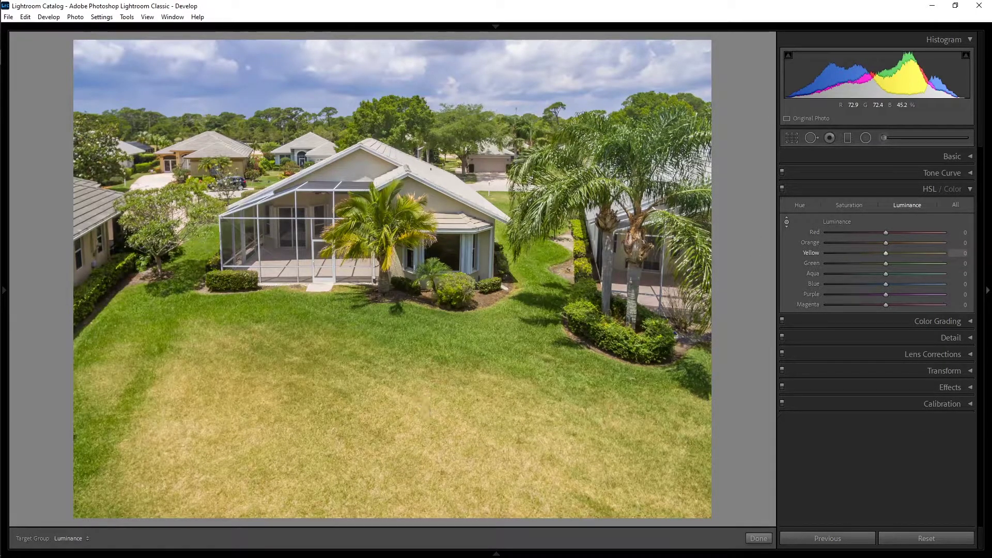
Step: Darken the lawn by lowering luminance to Yellow -47 and Green -4, and compare the photo with and without the HSL adjustments
{"action": "left_click_drag", "start_coordinate": [310, 403], "coordinate": [310, 424]}
{"action": "left_click_drag", "start_coordinate": [420, 396], "coordinate": [421, 402]}
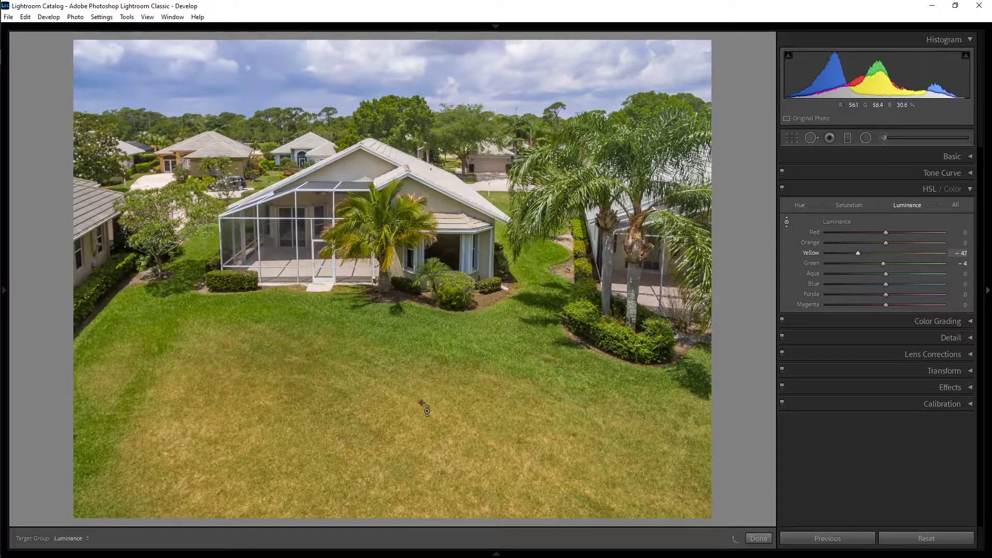
{"action": "left_click", "coordinate": [783, 188]}
{"action": "left_click", "coordinate": [783, 188]}
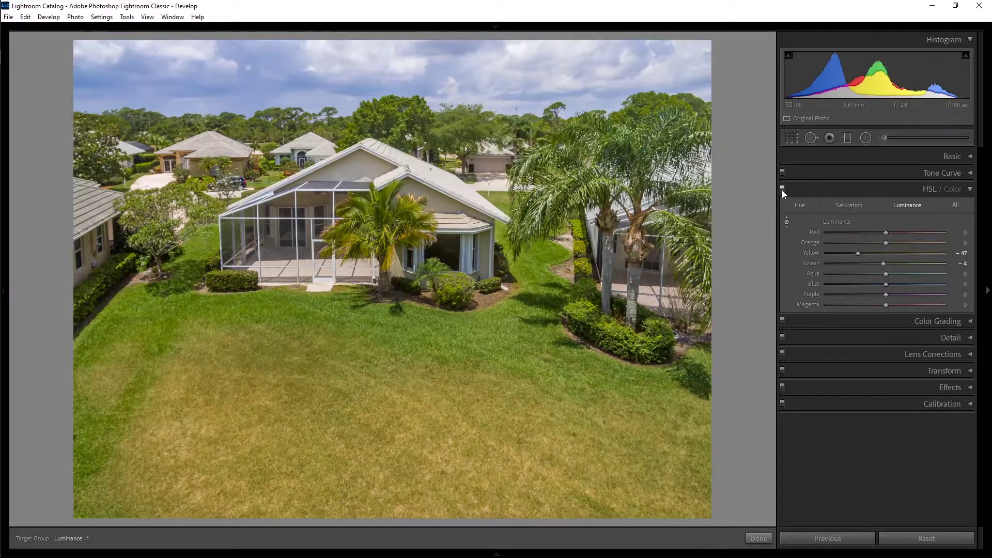
{"action": "left_click", "coordinate": [782, 189]}
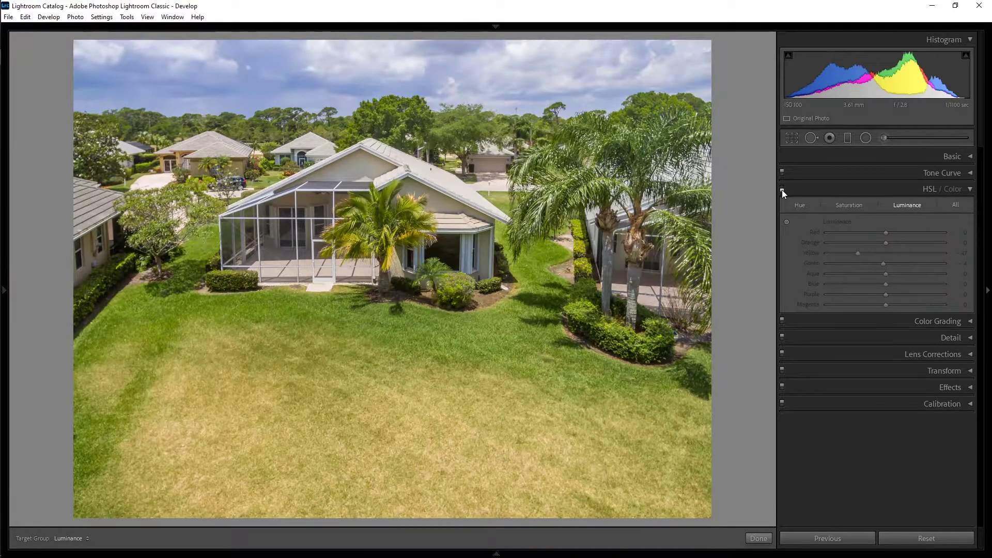
{"action": "left_click", "coordinate": [782, 190]}
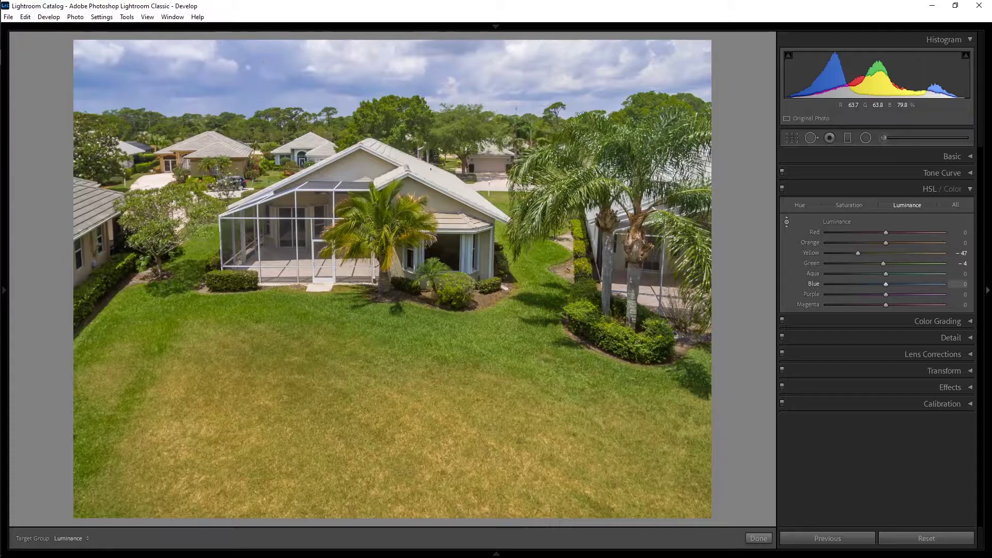
Step: Try darkening and brightening the sky through the Blue and Purple luminance, and reset both channels to 0
{"action": "left_click_drag", "start_coordinate": [310, 83], "coordinate": [310, 100]}
{"action": "left_click_drag", "start_coordinate": [249, 88], "coordinate": [248, 94]}
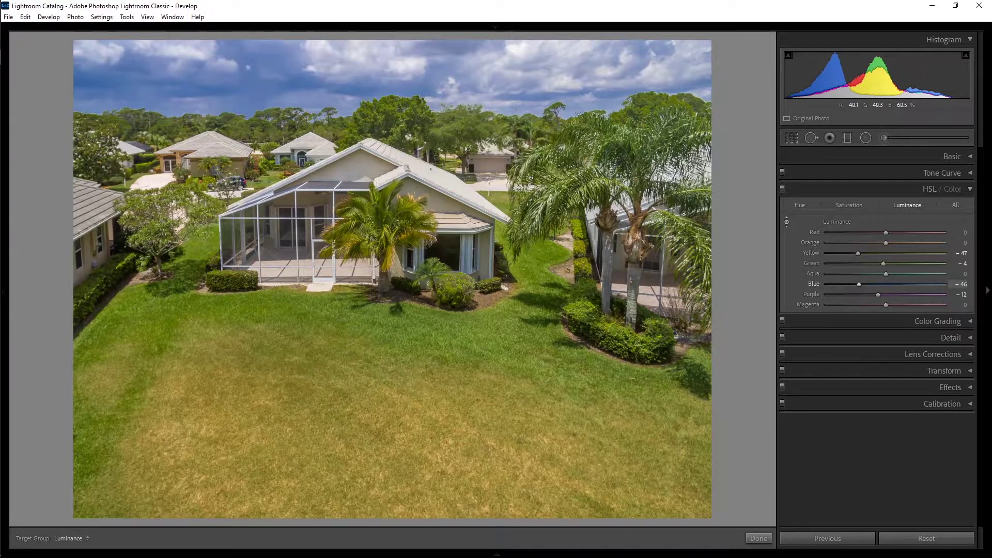
{"action": "left_click_drag", "start_coordinate": [310, 101], "coordinate": [310, 75]}
{"action": "left_click_drag", "start_coordinate": [248, 69], "coordinate": [248, 22]}
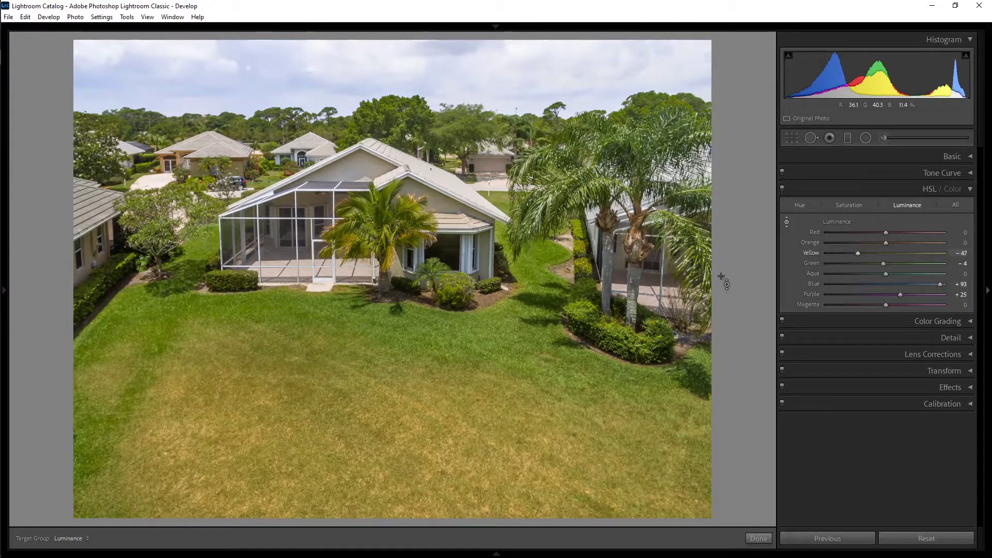
{"action": "double_click", "coordinate": [814, 284]}
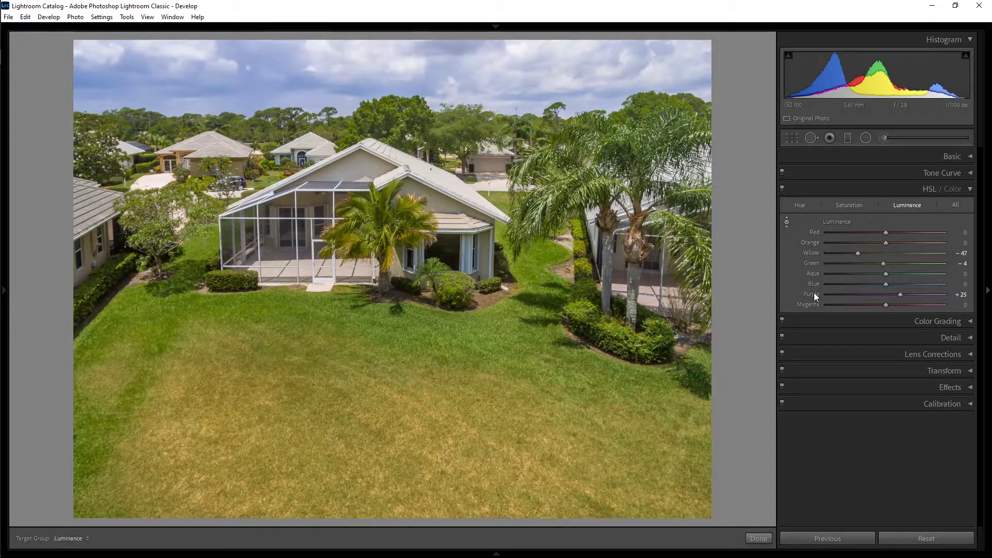
{"action": "left_click", "coordinate": [813, 293]}
{"action": "double_click", "coordinate": [815, 295]}
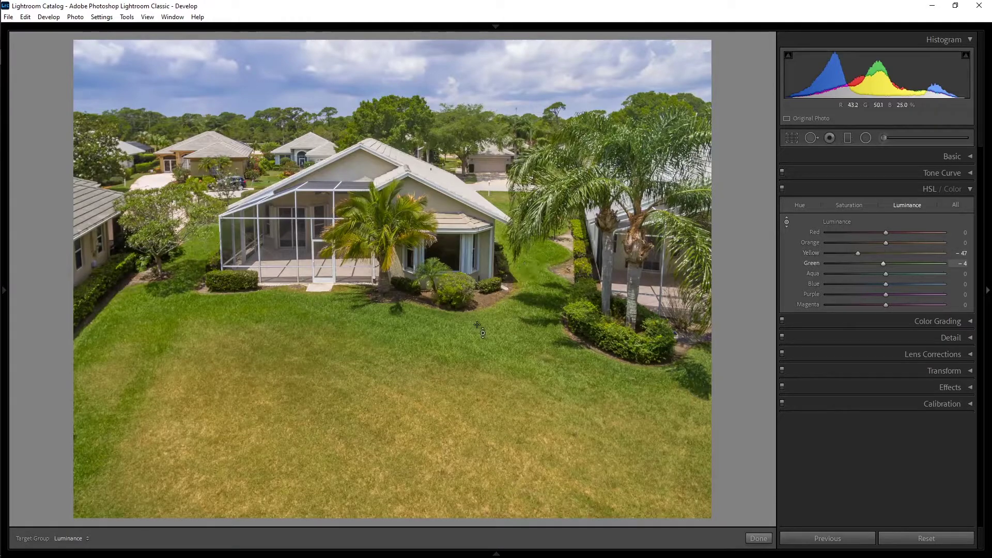
Step: Open photo DJI_0164.DNG and darken its lawn with the targeted luminance adjustment to Orange -14 and Yellow -41
{"action": "mouse_move", "coordinate": [407, 556]}
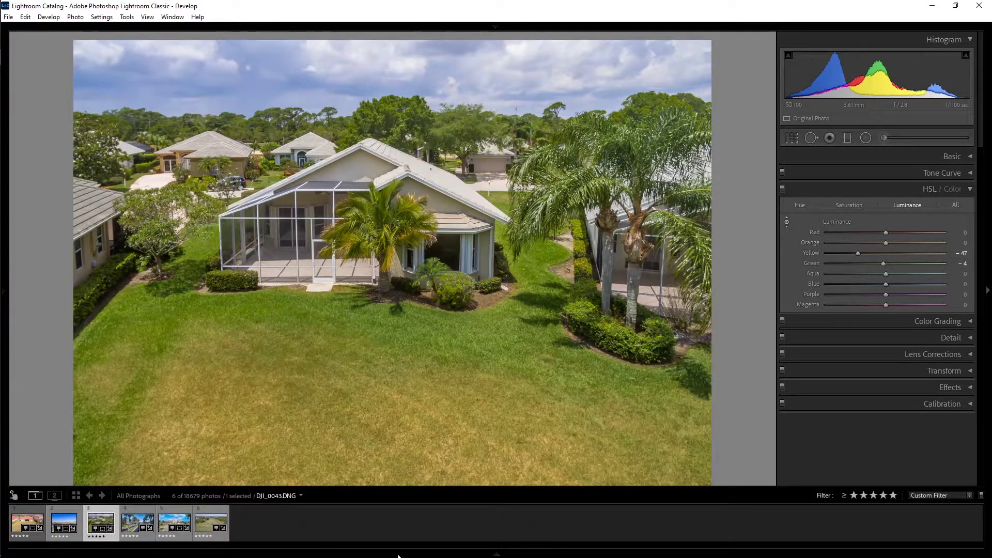
{"action": "left_click", "coordinate": [27, 509]}
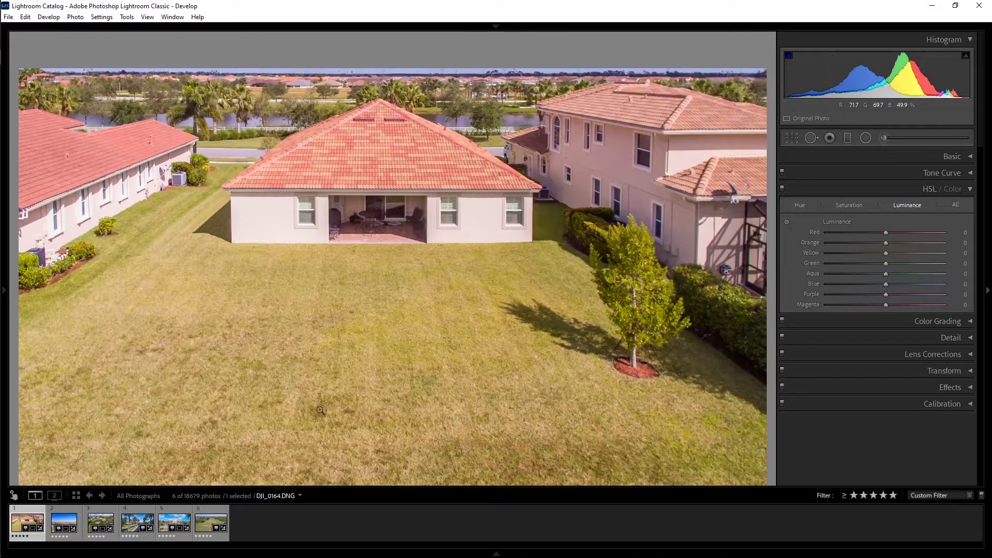
{"action": "key", "text": "F6"}
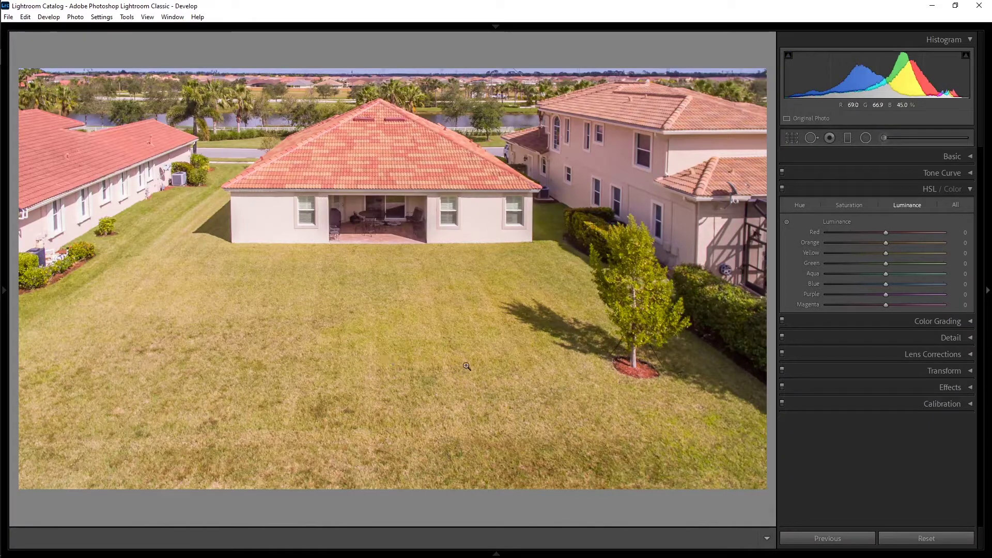
{"action": "left_click", "coordinate": [787, 223]}
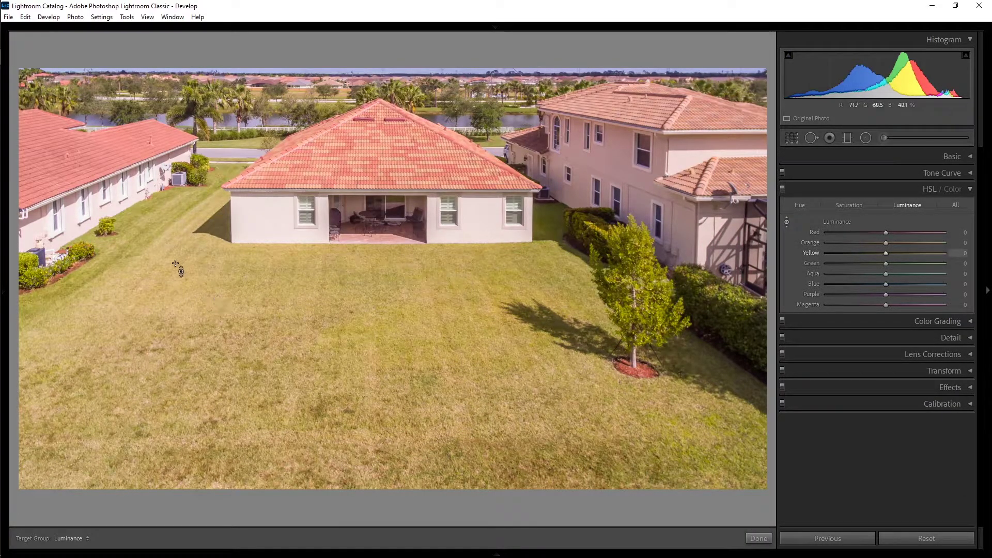
{"action": "left_click_drag", "start_coordinate": [165, 267], "coordinate": [166, 297]}
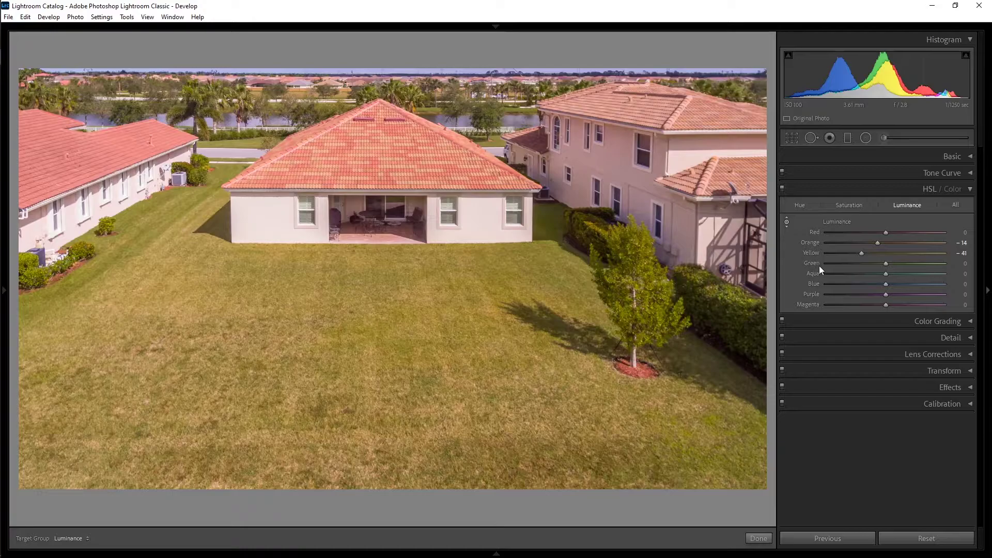
Step: Shift the lawn's hue to Orange +12 and Yellow +24, and compare the photo with and without the HSL adjustments
{"action": "left_click", "coordinate": [801, 205]}
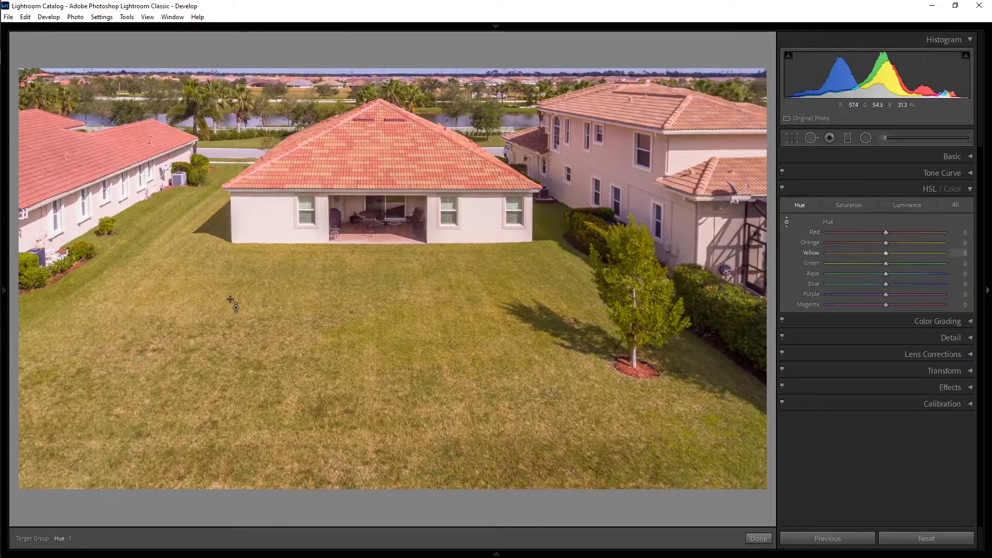
{"action": "left_click_drag", "start_coordinate": [167, 289], "coordinate": [166, 241]}
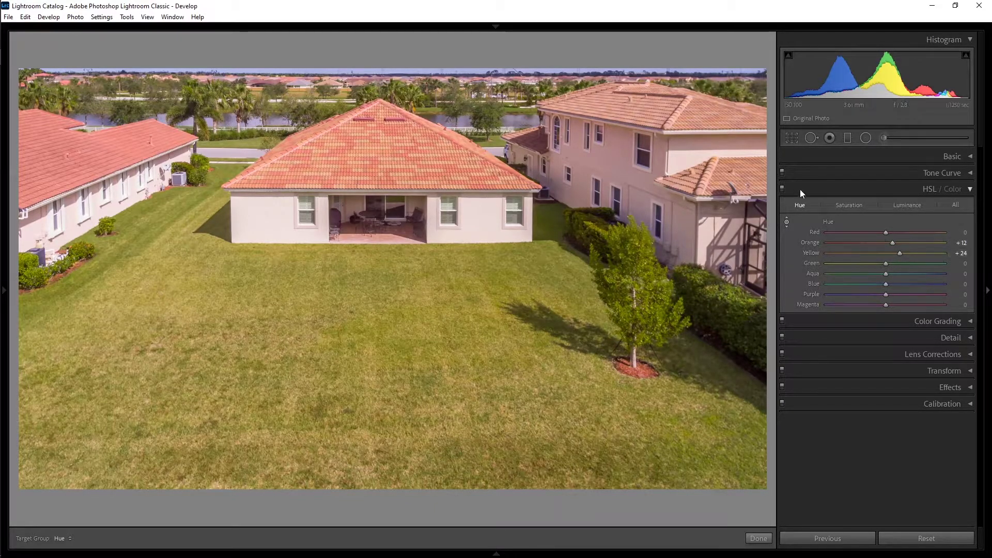
{"action": "left_click", "coordinate": [781, 188]}
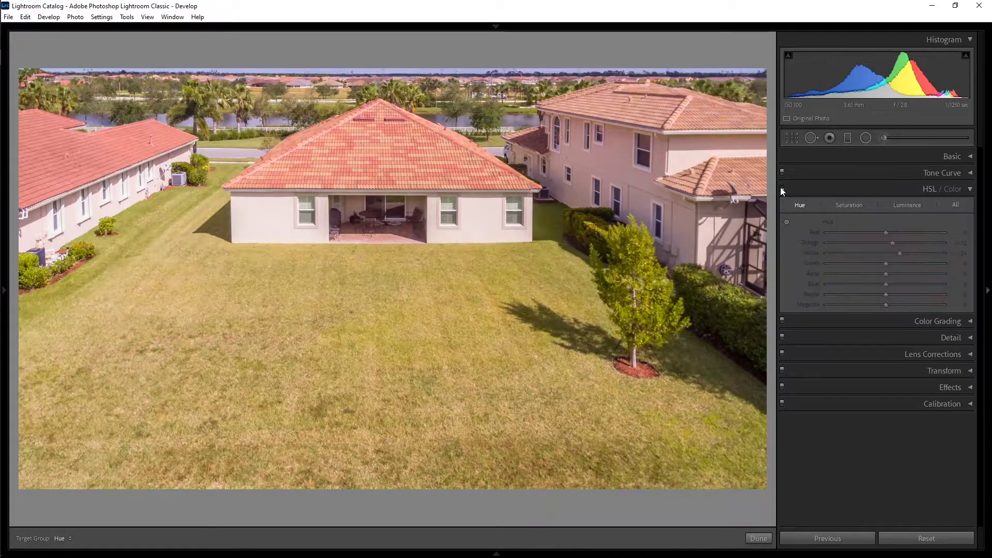
{"action": "left_click", "coordinate": [781, 188]}
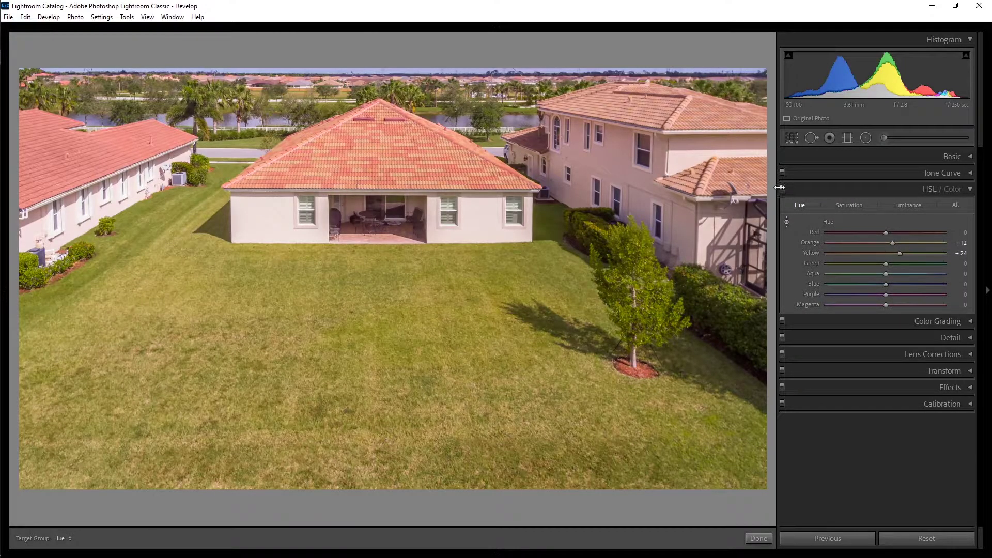
Step: Open photo DJI_0566.DNG and darken its lawn with the targeted luminance adjustment to Orange -4 and Yellow -38
{"action": "mouse_move", "coordinate": [350, 553]}
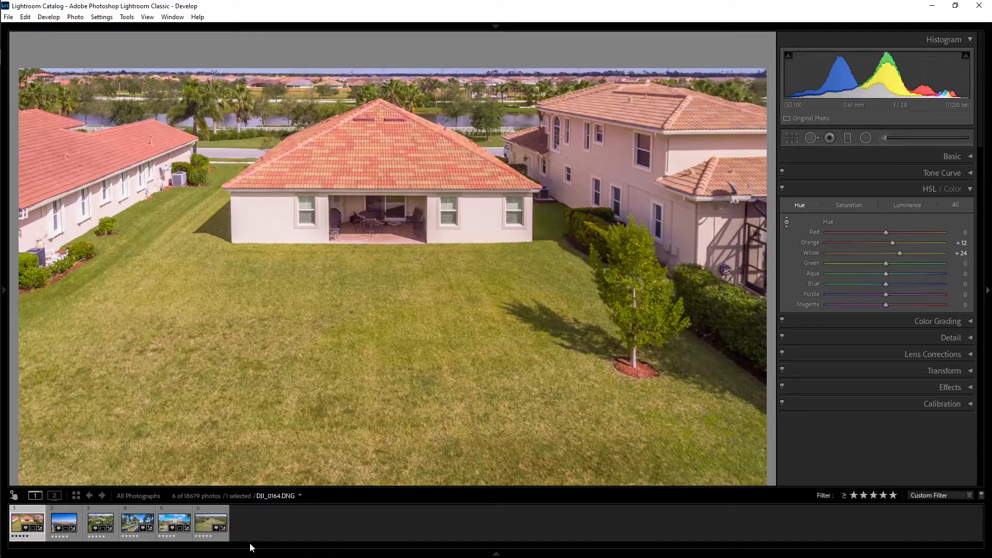
{"action": "left_click", "coordinate": [70, 511]}
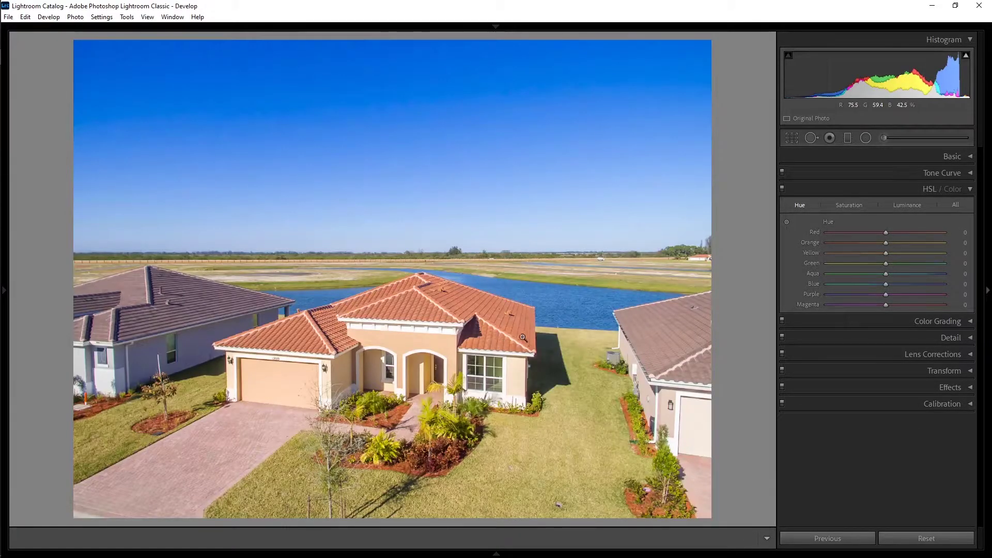
{"action": "left_click", "coordinate": [909, 206]}
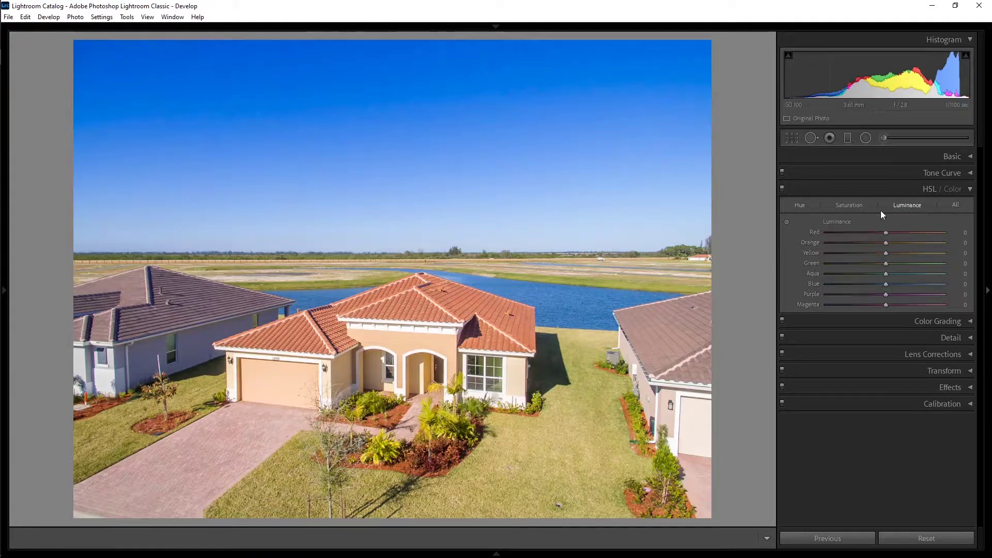
{"action": "left_click", "coordinate": [786, 222]}
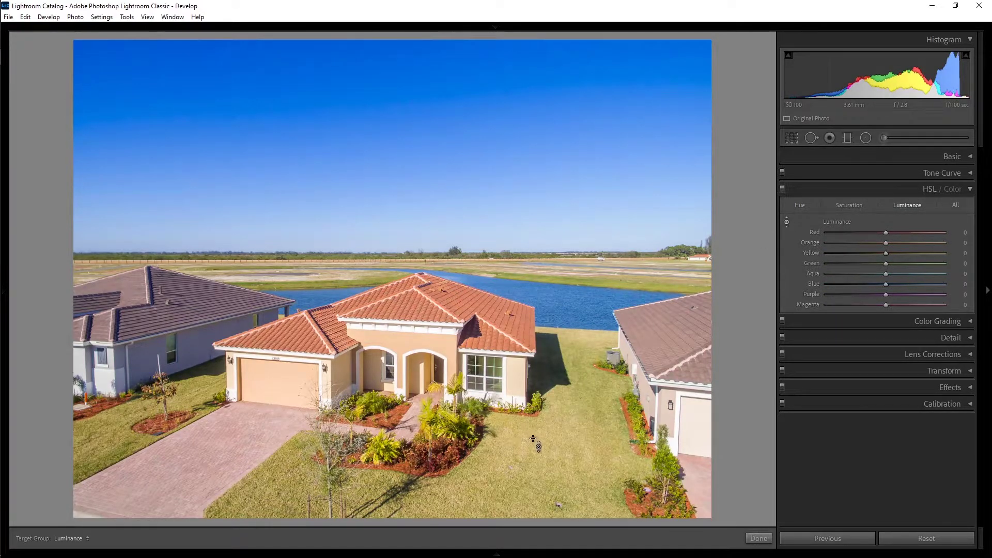
{"action": "left_click_drag", "start_coordinate": [536, 442], "coordinate": [535, 479]}
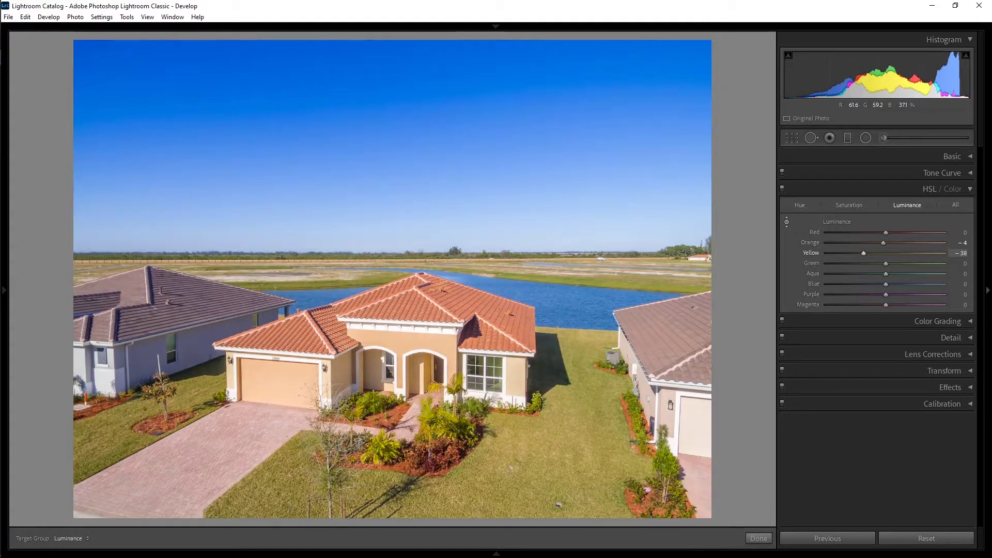
Step: Raise the lawn's saturation to Orange +7 and Yellow +29, and compare the photo with and without the HSL adjustments
{"action": "left_click", "coordinate": [842, 204]}
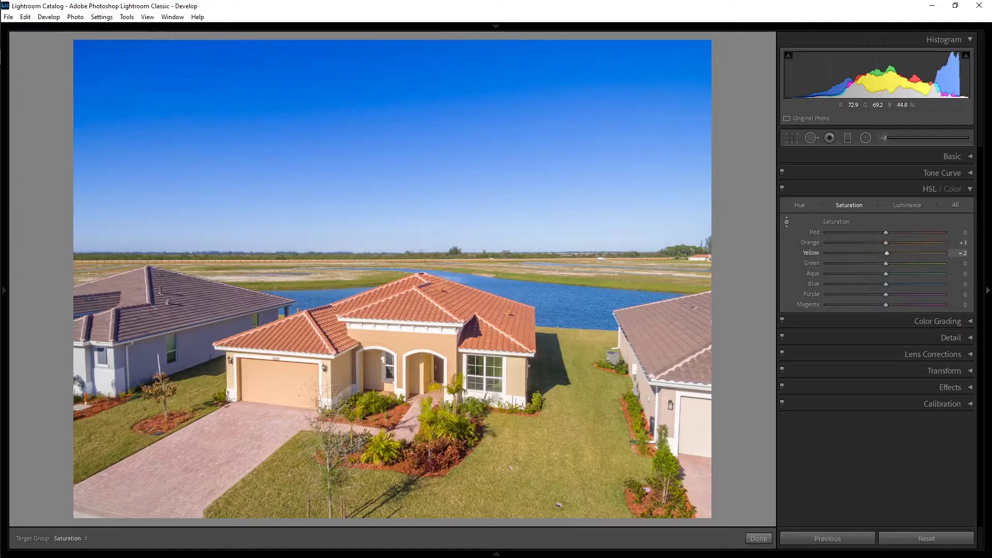
{"action": "left_click_drag", "start_coordinate": [535, 465], "coordinate": [535, 454]}
{"action": "left_click_drag", "start_coordinate": [557, 447], "coordinate": [557, 445]}
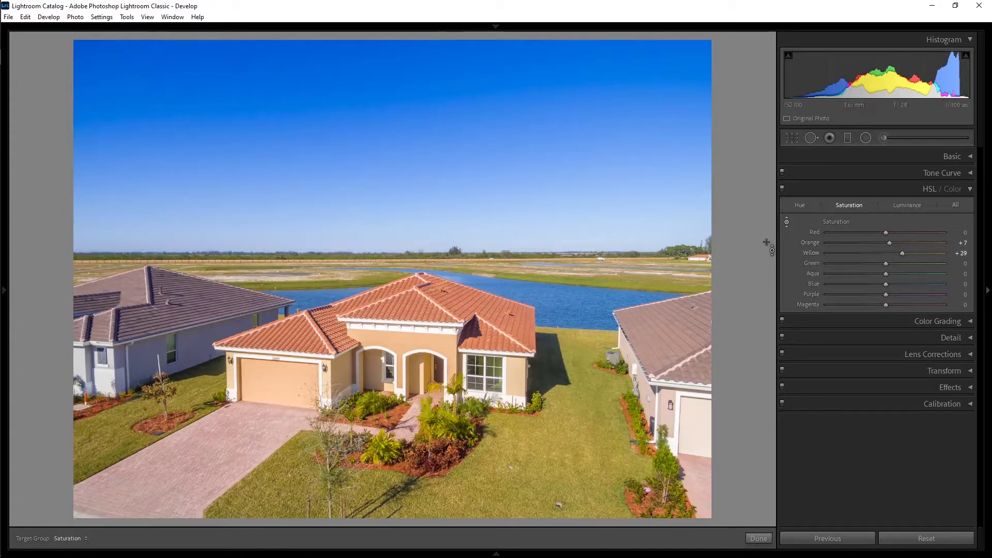
{"action": "left_click", "coordinate": [783, 189]}
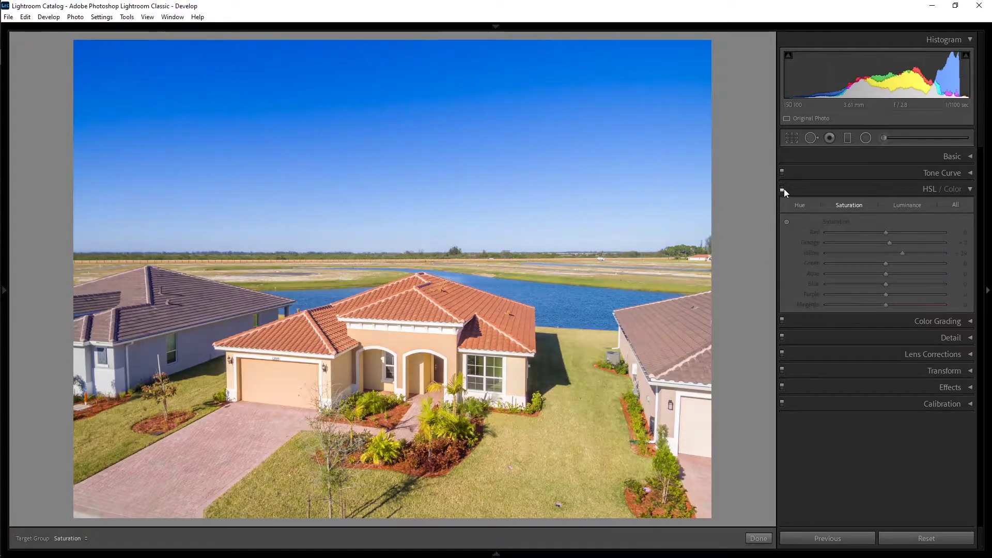
{"action": "left_click", "coordinate": [783, 188]}
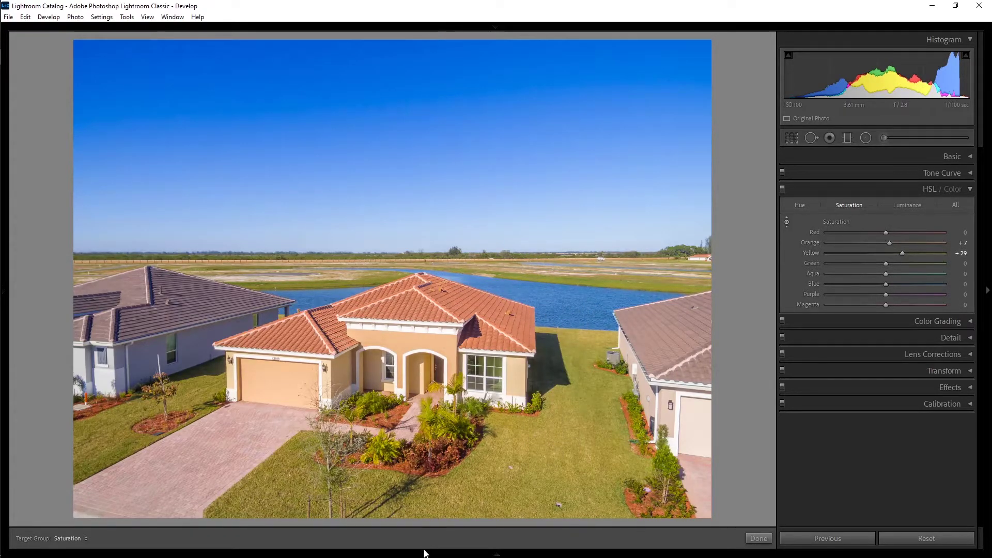
Step: Open the palm-lined road photo DJI_0222.DNG and darken its grass with the targeted luminance adjustment to Yellow -24 and Green -18
{"action": "mouse_move", "coordinate": [424, 552]}
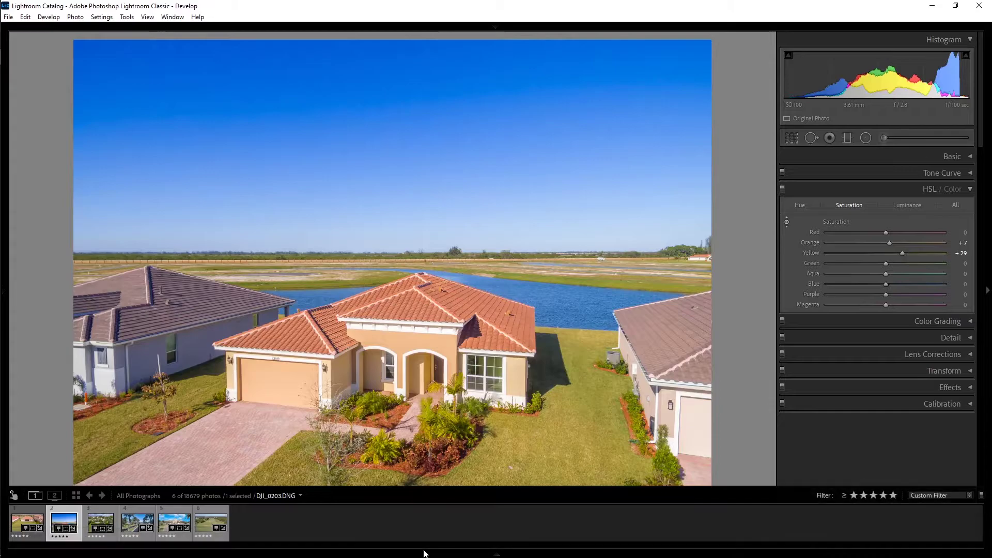
{"action": "left_click", "coordinate": [130, 524]}
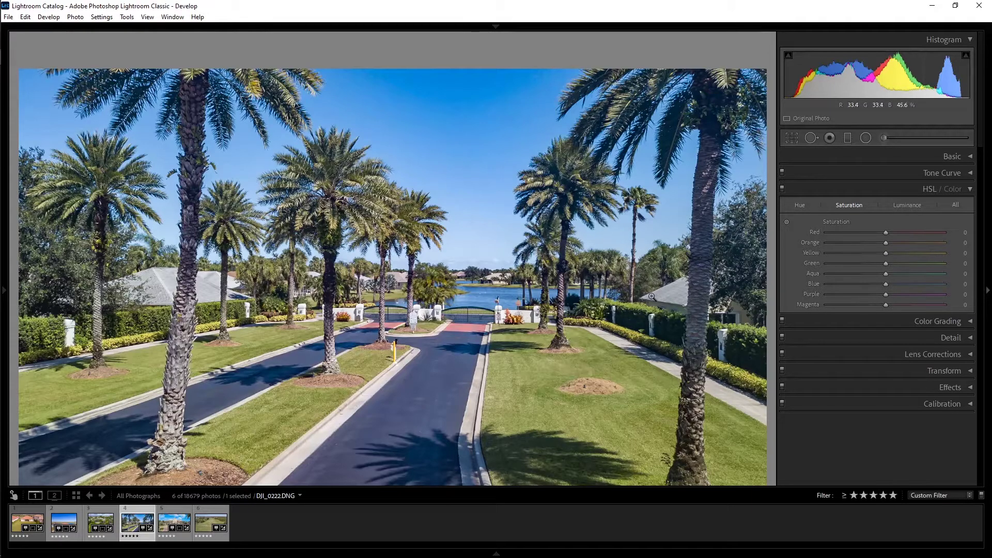
{"action": "left_click", "coordinate": [898, 205]}
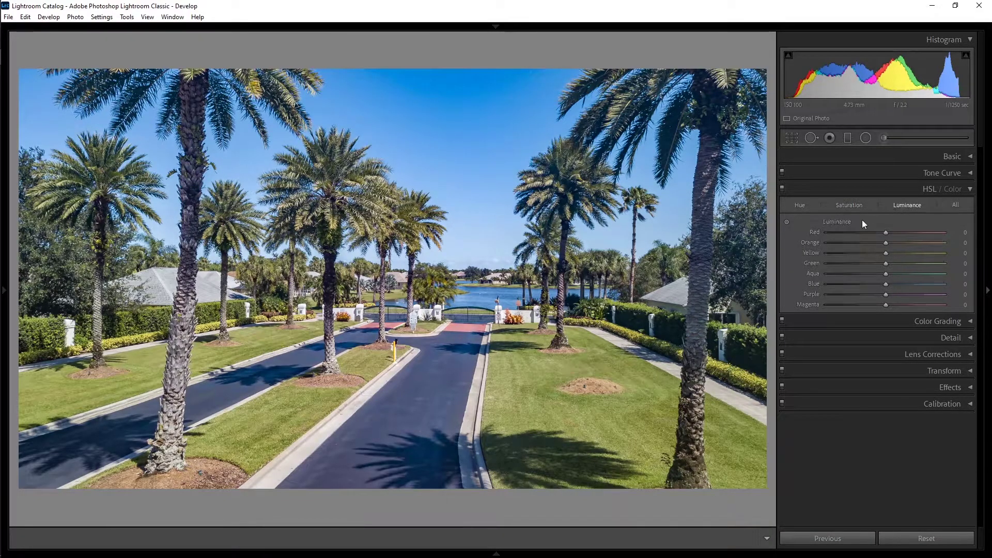
{"action": "left_click", "coordinate": [786, 222]}
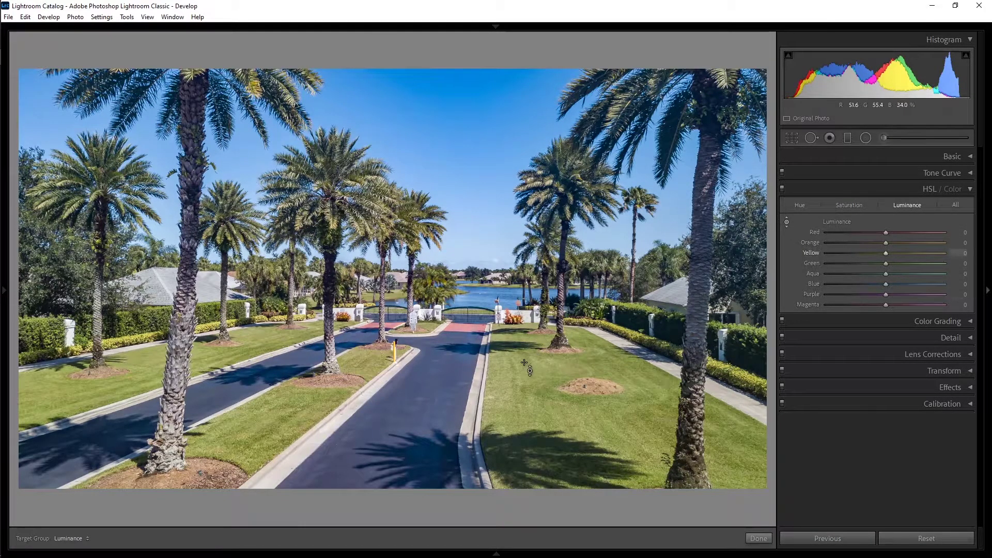
{"action": "left_click_drag", "start_coordinate": [527, 362], "coordinate": [527, 395]}
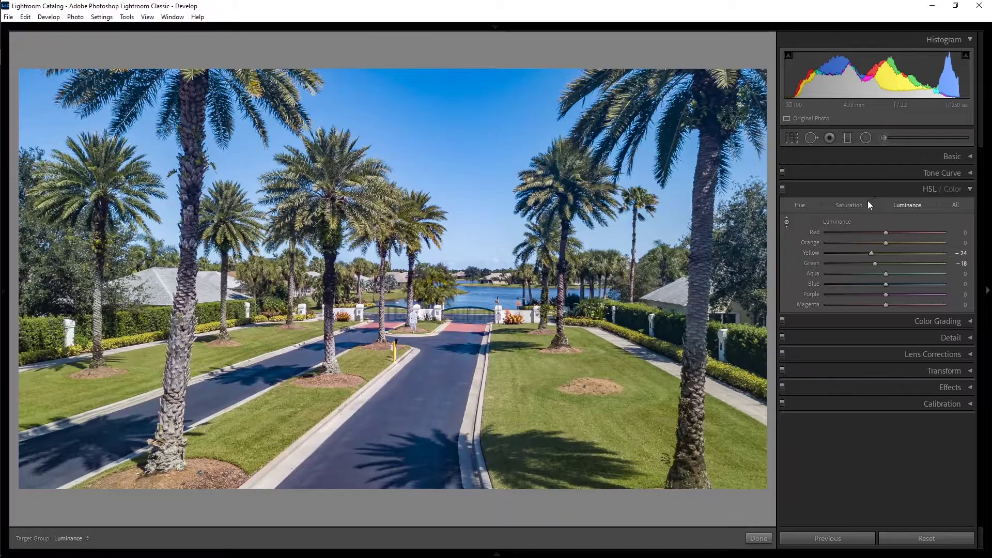
Step: Adjust the grass's hue and raise its saturation to Yellow +9 and Green +6, comparing the photo with and without the HSL adjustments
{"action": "left_click", "coordinate": [799, 205]}
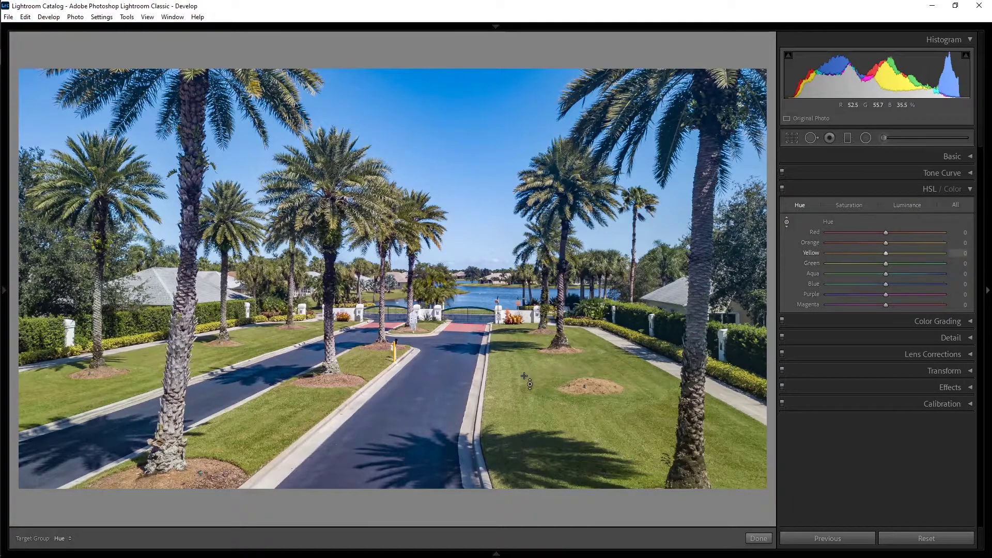
{"action": "mouse_move", "coordinate": [524, 376]}
{"action": "left_mouse_down"}
{"action": "mouse_move", "coordinate": [523, 359]}
{"action": "mouse_move", "coordinate": [538, 376]}
{"action": "left_mouse_up"}
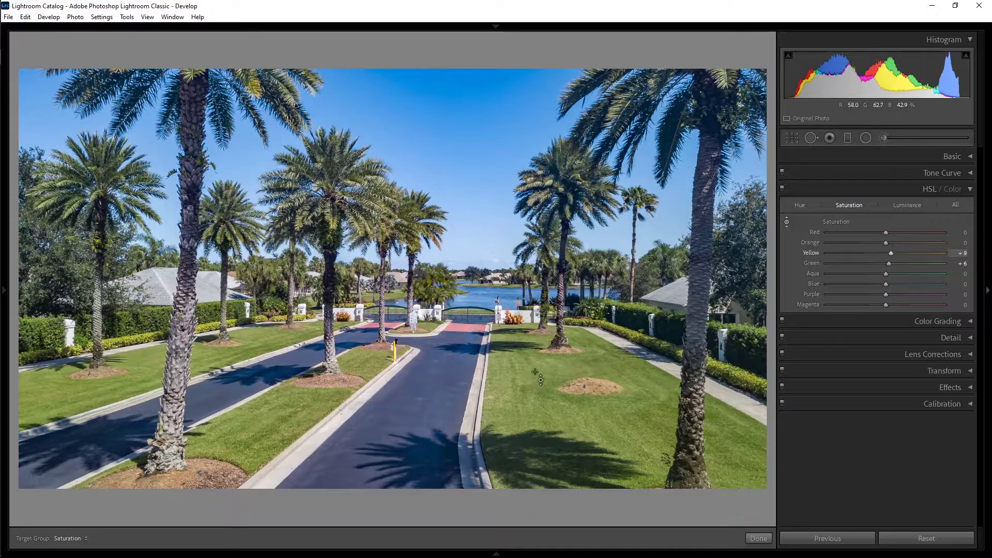
{"action": "left_click", "coordinate": [782, 190]}
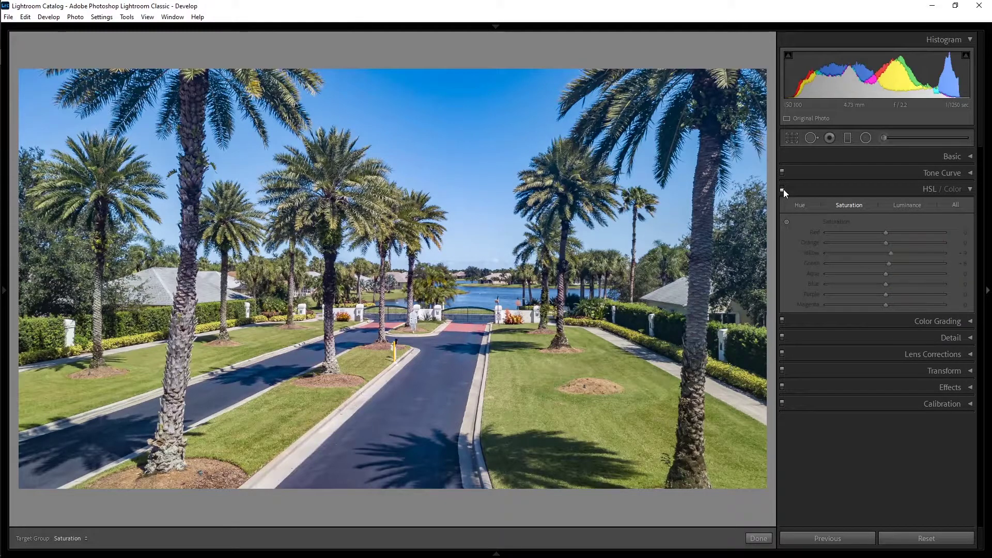
{"action": "left_click", "coordinate": [783, 189]}
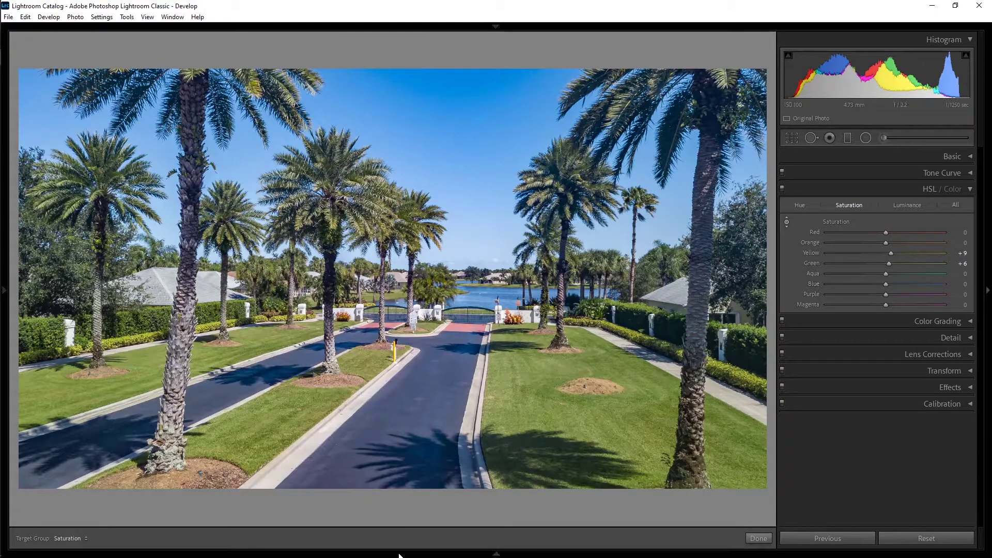
Step: Open the golf driving range photo and darken its grass with the targeted luminance adjustment to Orange -5 and Yellow -27
{"action": "mouse_move", "coordinate": [401, 554]}
{"action": "left_click", "coordinate": [222, 515]}
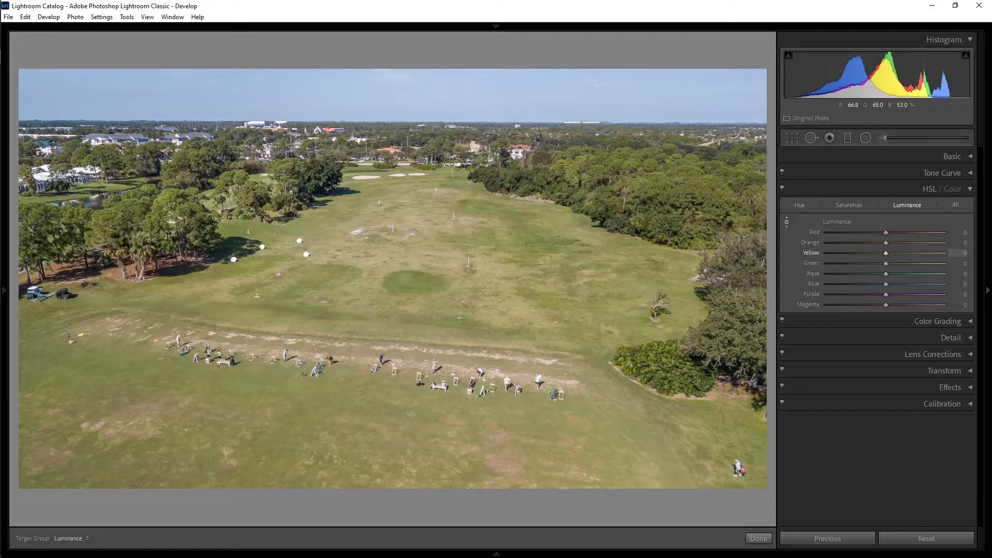
{"action": "left_click_drag", "start_coordinate": [465, 305], "coordinate": [465, 318]}
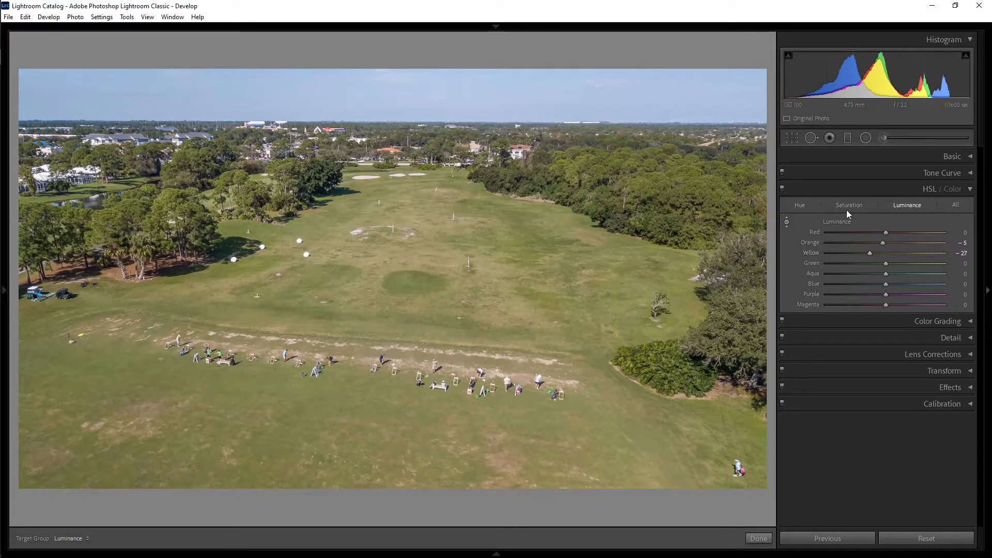
Step: Shift the range grass's yellow hue toward green and raise saturation to Yellow +19 and Green +1, comparing with and without HSL
{"action": "left_click", "coordinate": [799, 205]}
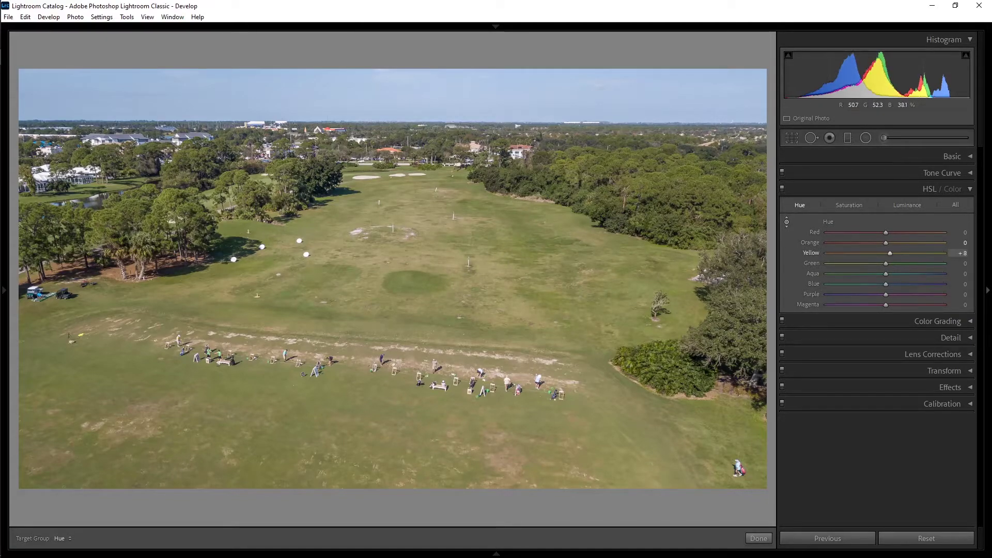
{"action": "left_click_drag", "start_coordinate": [419, 270], "coordinate": [418, 268]}
{"action": "left_click", "coordinate": [851, 207]}
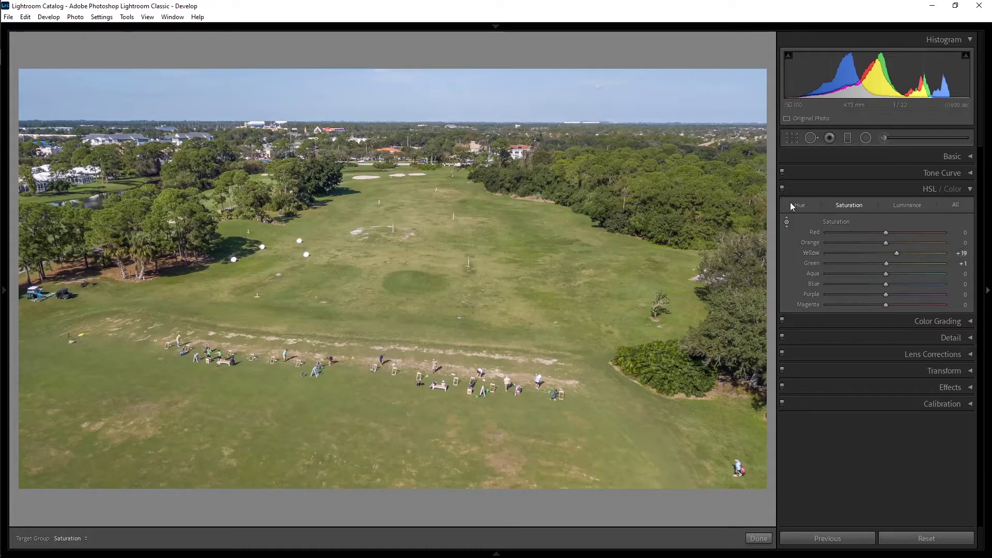
{"action": "left_click", "coordinate": [782, 189]}
{"action": "left_click", "coordinate": [782, 188]}
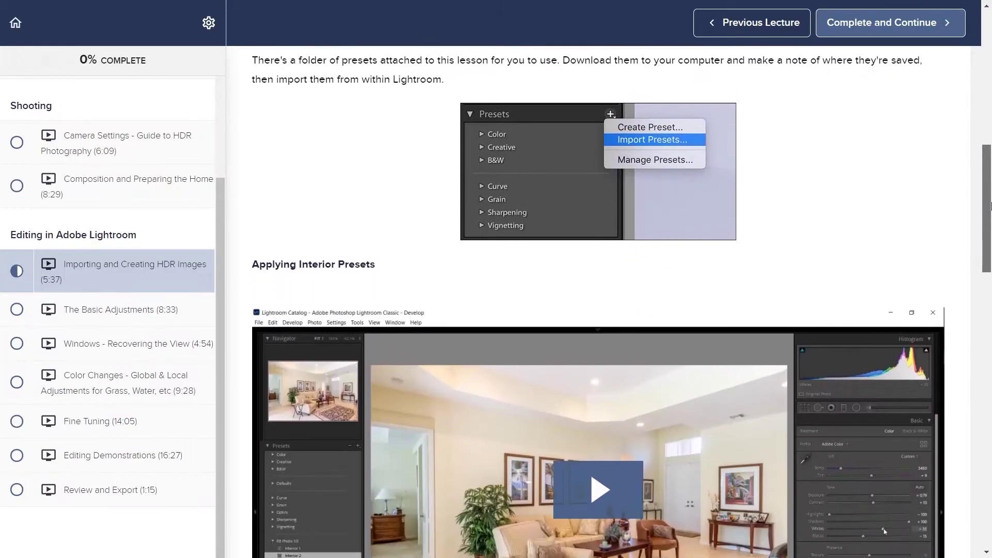
{"action": "left_click_drag", "start_coordinate": [990, 206], "coordinate": [990, 336]}
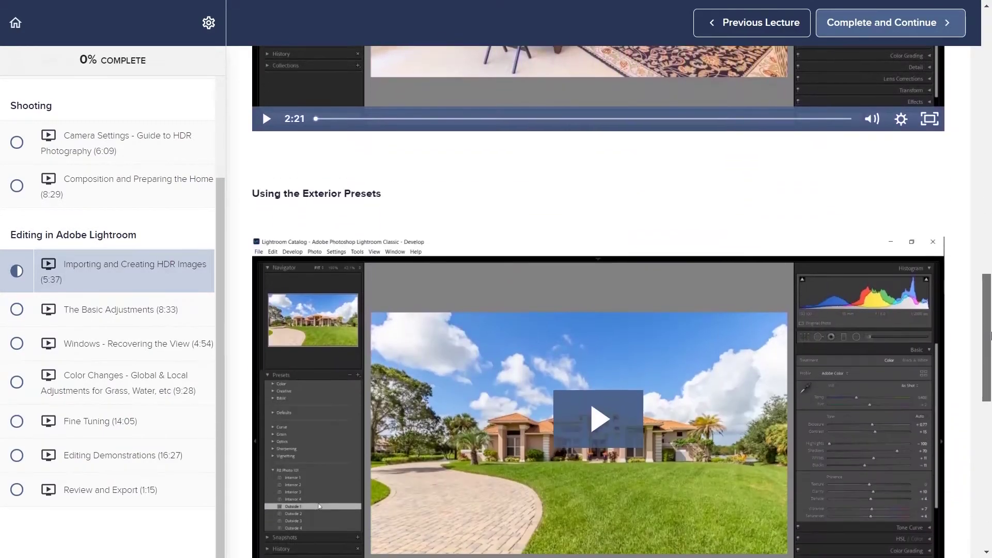